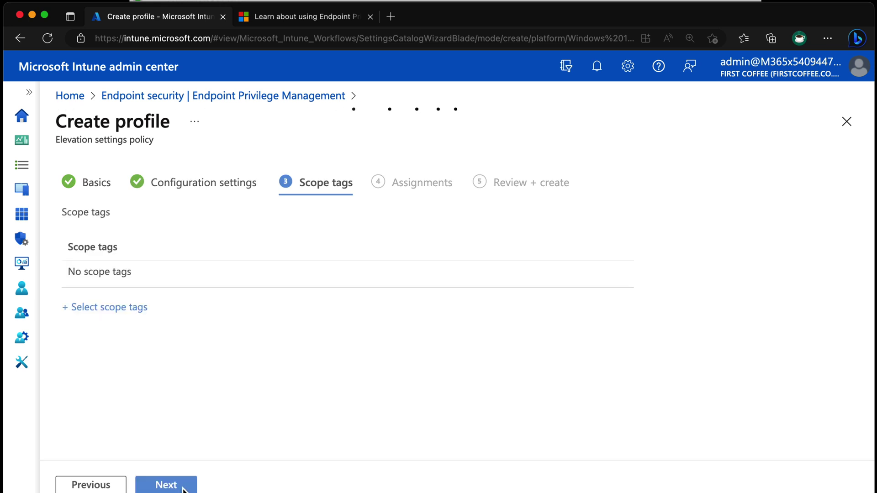
- Keep the scope tags unchanged, assign the elevation settings policy to all devices and create it
left_click(182, 487)
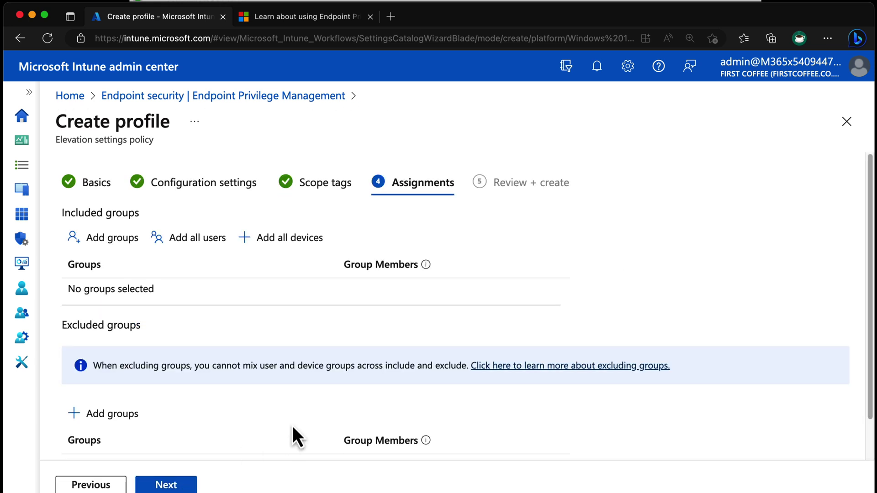
left_click(299, 242)
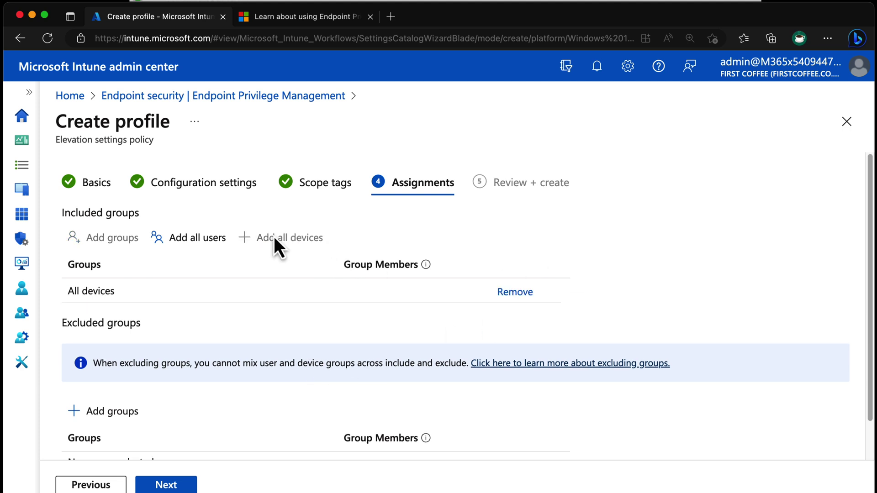
left_click(175, 485)
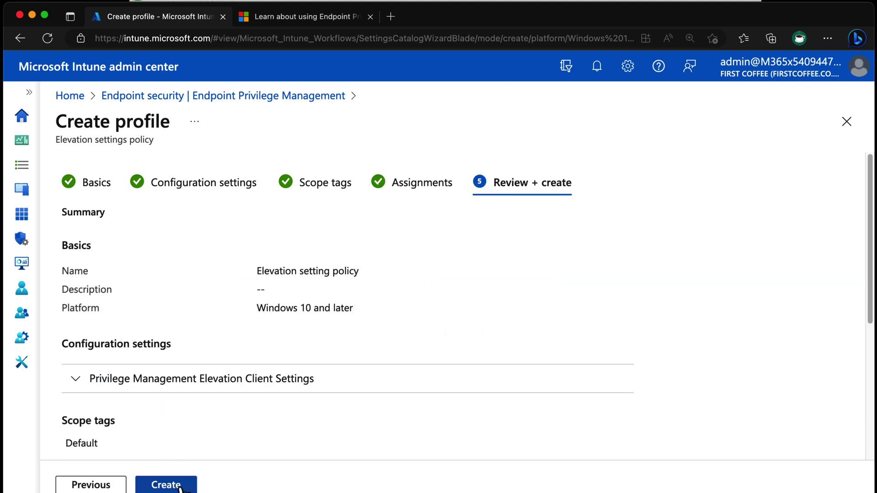
left_click(183, 488)
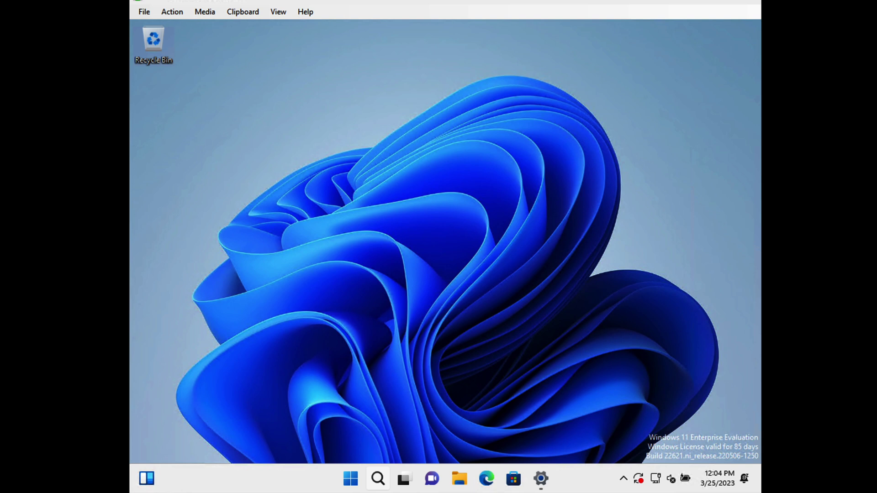
- Switch to the Windows 11 virtual machine and run winver to check its Windows version
left_click(350, 480)
type("w")
key("BackSpace")
type("c")
key("BackSpace")
type("winver")
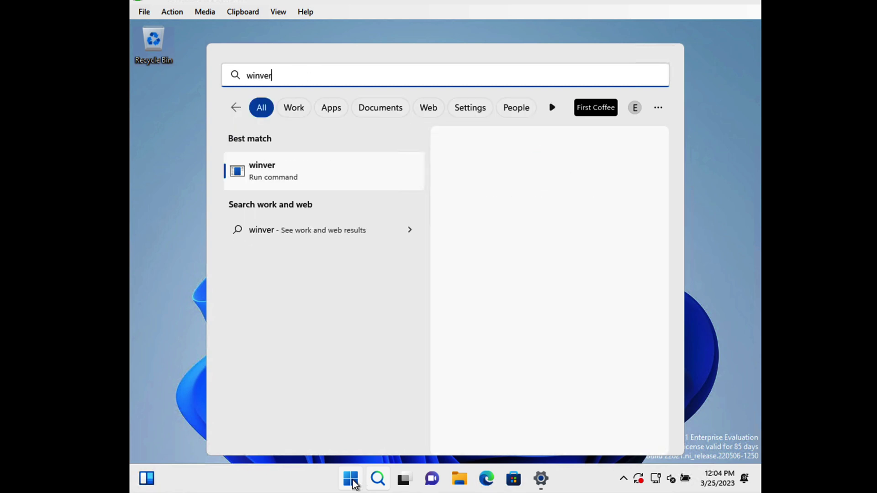
key("Return")
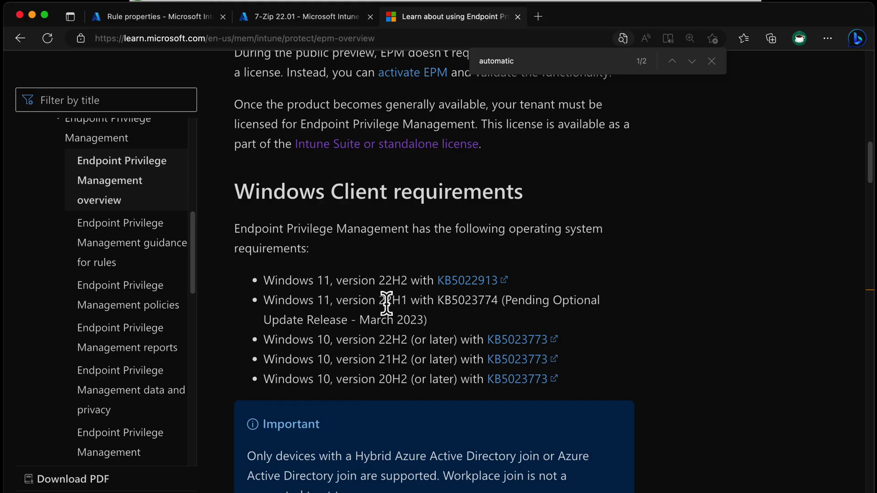
- Open the KB5022913 release notes and the March 14, 2023 KB5023706 notes in the browser, comparing their builds with the virtual machine's
left_click(457, 286)
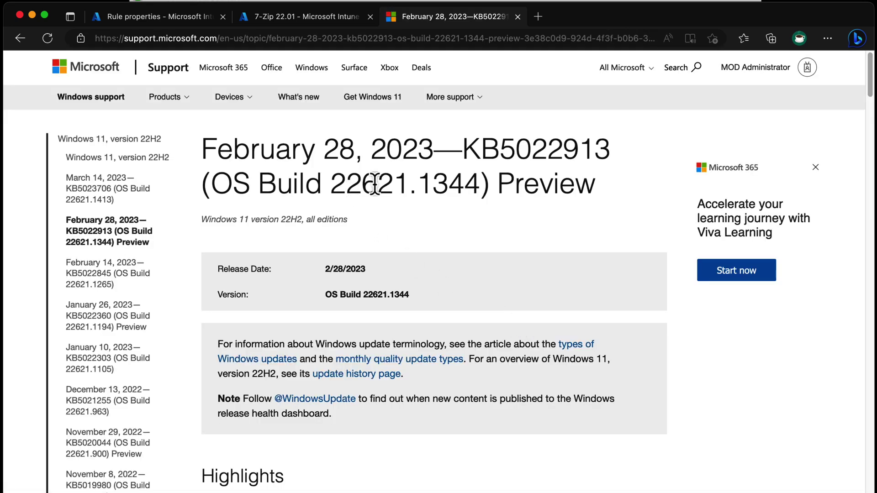
left_click(100, 201)
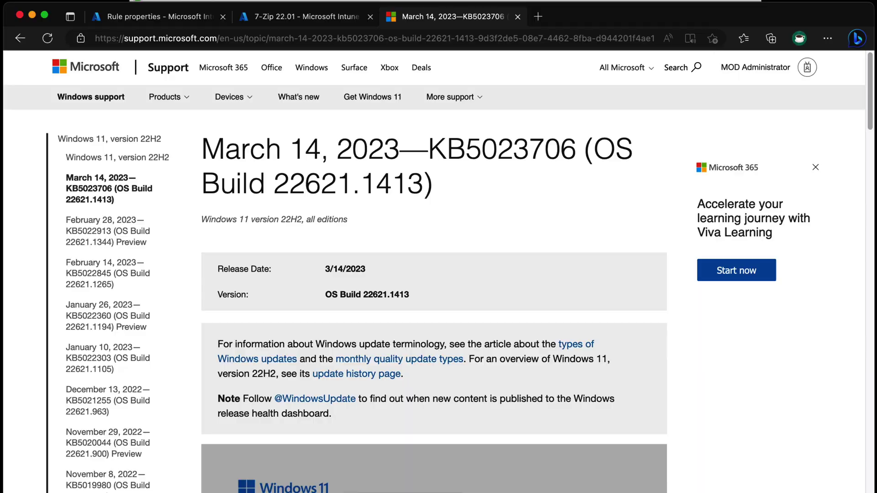
key("super+Tab")
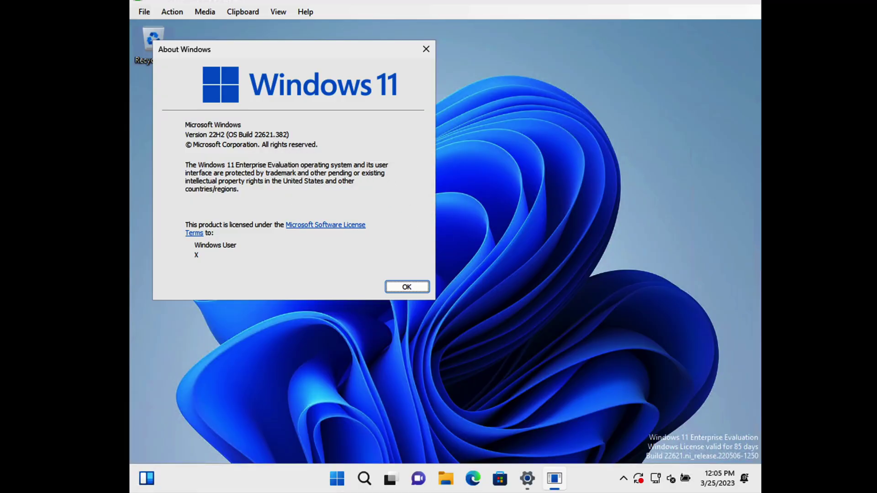
key("super+Tab")
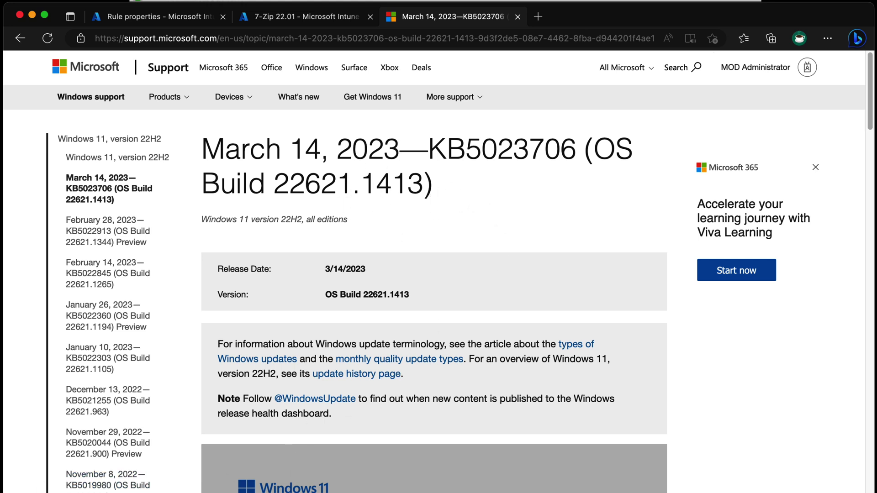
- Return to the virtual machine, close the Windows version information and apply the pending Windows update
key("super+Tab")
left_click(405, 286)
left_click(639, 478)
left_click(692, 119)
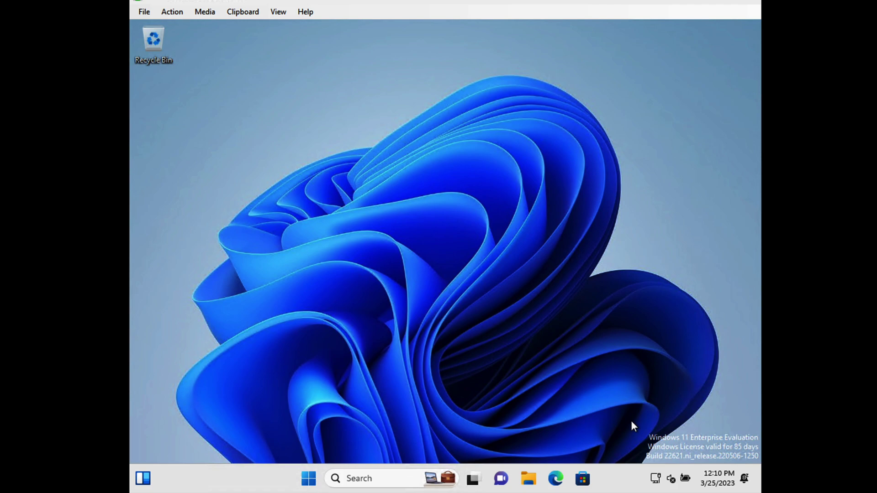
- Run winver again to check the Windows build after the update
left_click(359, 477)
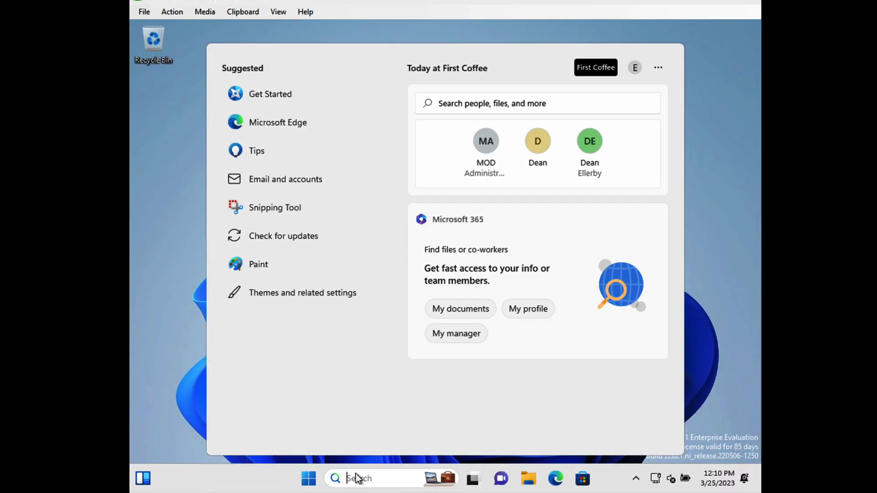
type("winver")
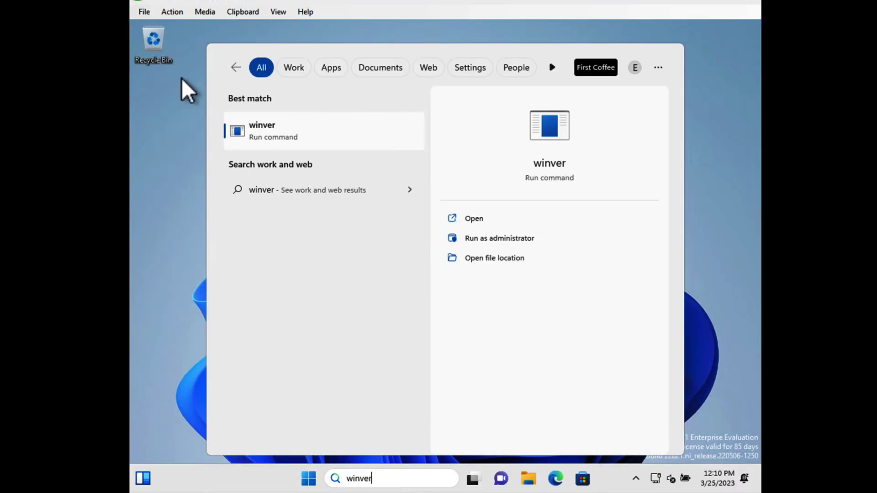
left_click(308, 118)
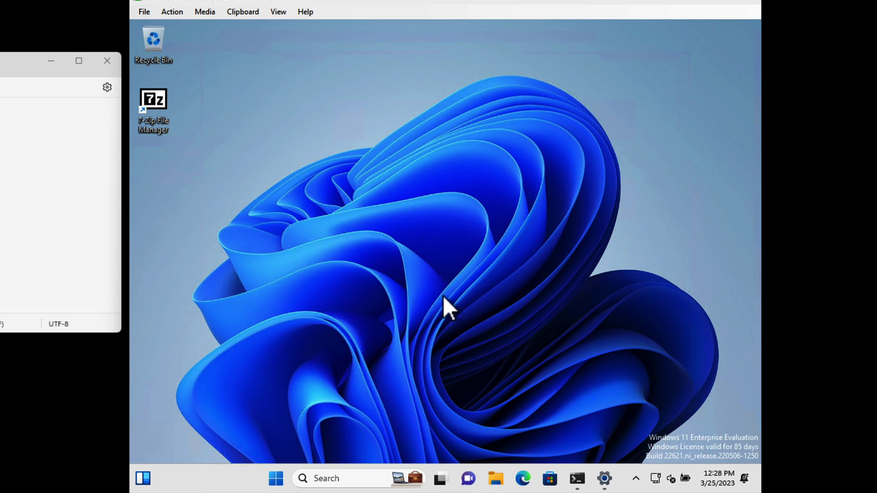
- Try to run 7-Zip File Manager with elevated access from its desktop shortcut, and dismiss the Endpoint Privilege Management dialog
right_click(160, 103)
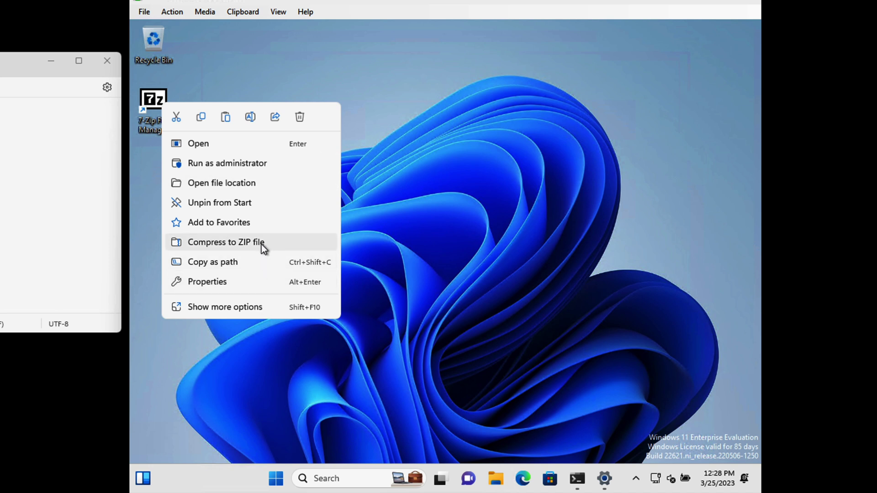
left_click(256, 314)
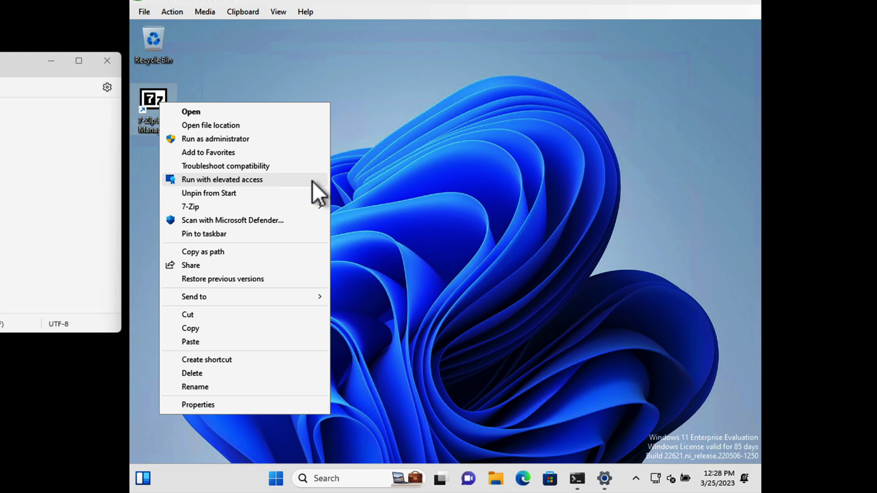
left_click(312, 182)
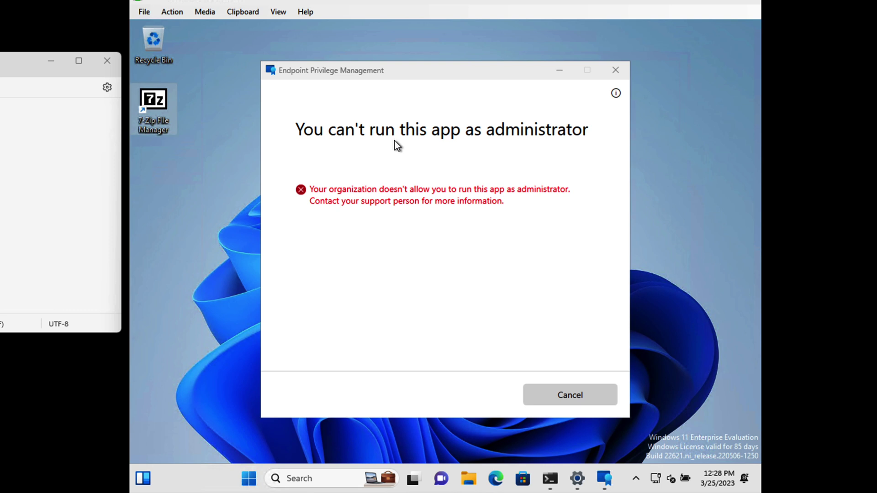
left_click(567, 393)
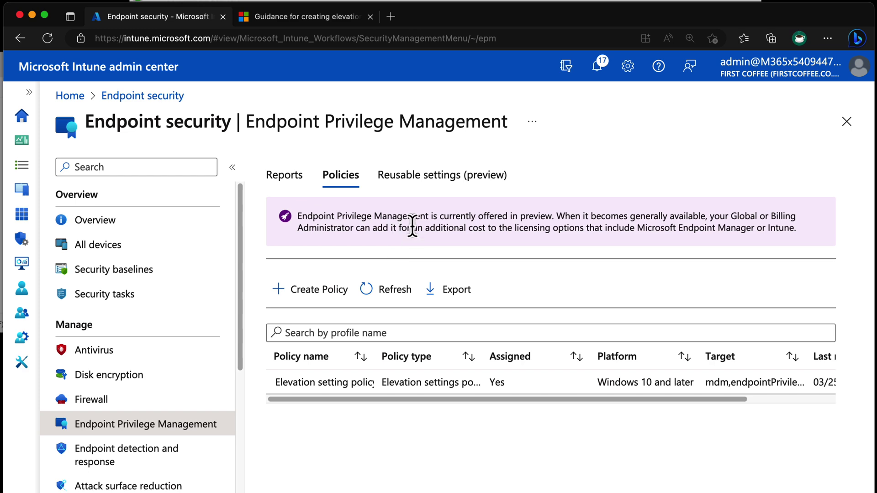
- In the Intune admin center, edit the Elevation setting policy's configuration settings and set the default elevation response to Require user confirmation
left_click(349, 381)
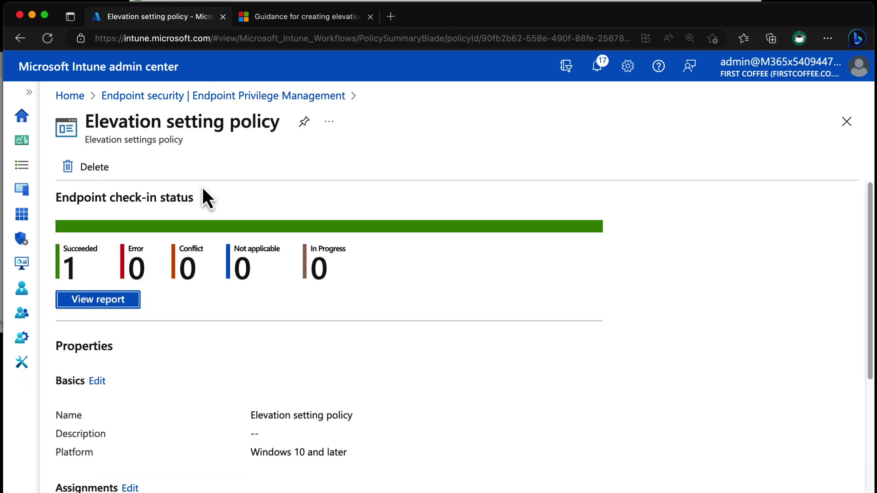
scroll(172, 389, "down", 5)
left_click(231, 483)
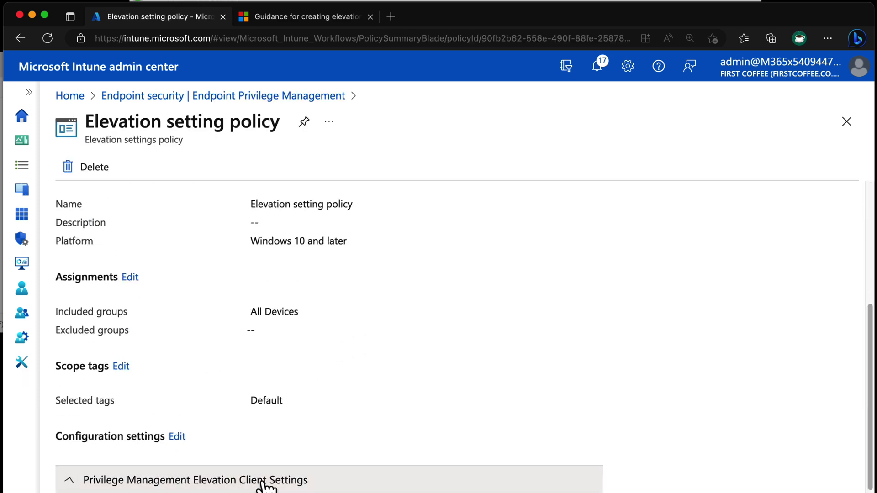
scroll(196, 452, "down", 4)
left_click(176, 252)
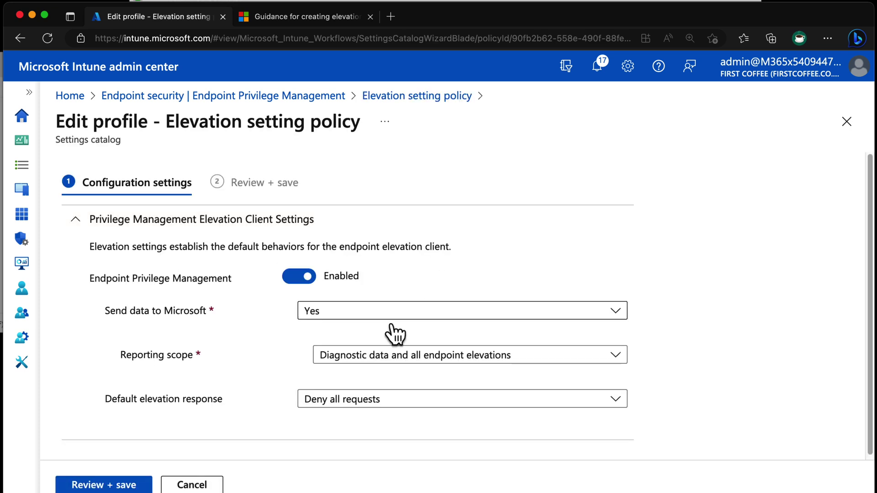
left_click(356, 400)
left_click(416, 447)
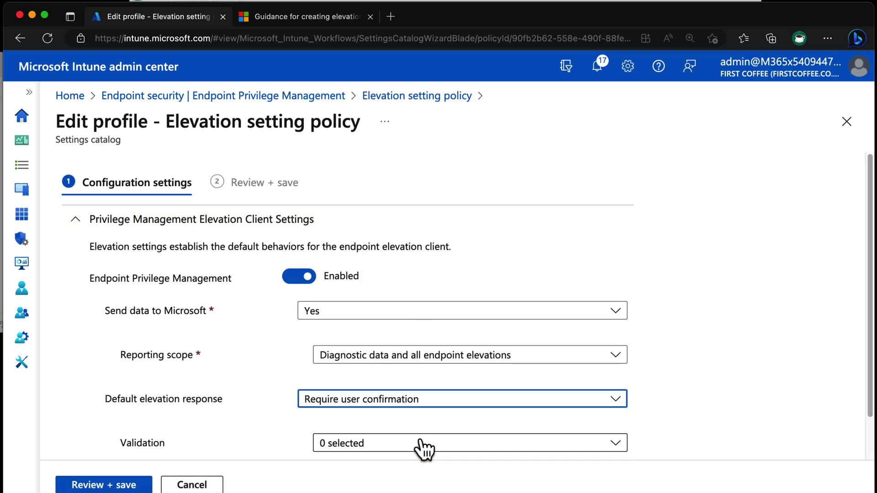
- Set the validation to Business justification only, and save the edited Elevation setting policy
scroll(699, 411, "down", 2)
left_click(468, 397)
left_click(362, 442)
left_click(366, 417)
left_click(364, 443)
left_click(702, 352)
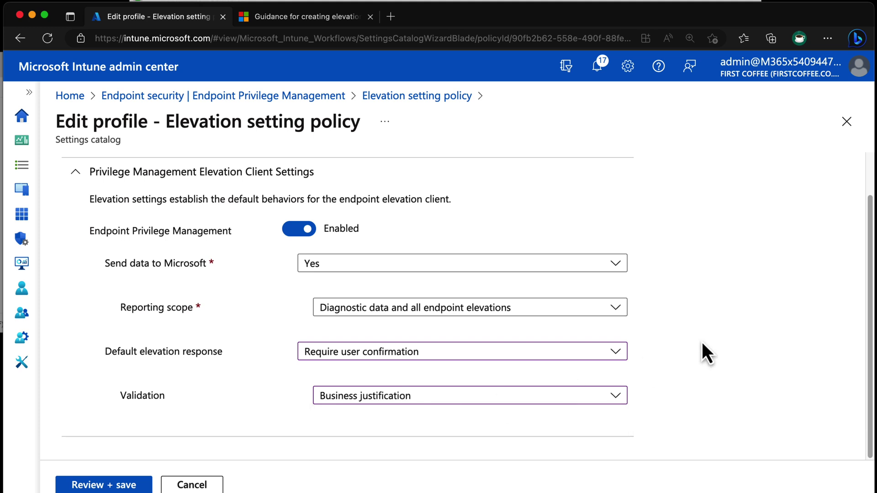
left_click(150, 487)
left_click(87, 485)
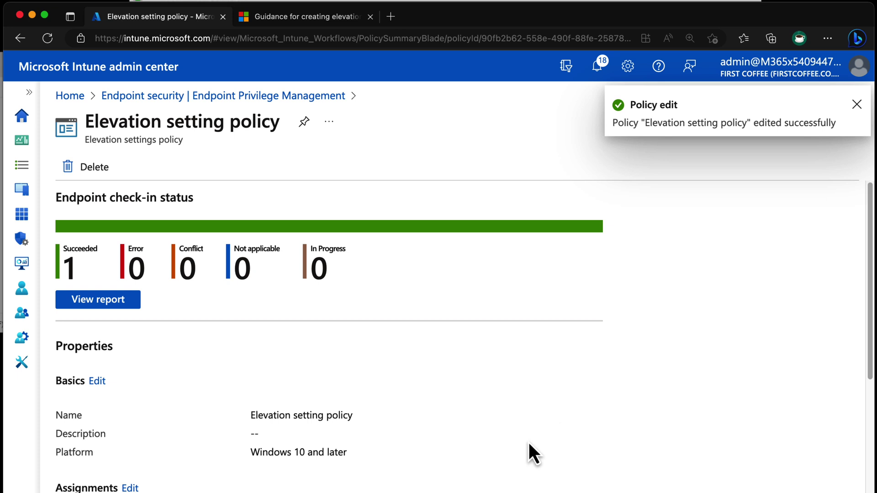
scroll(535, 411, "down", 3)
scroll(356, 379, "up", 3)
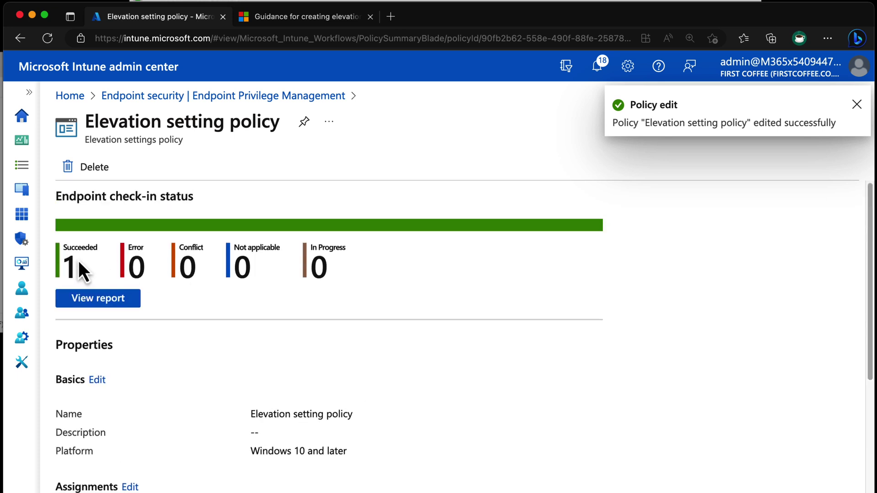
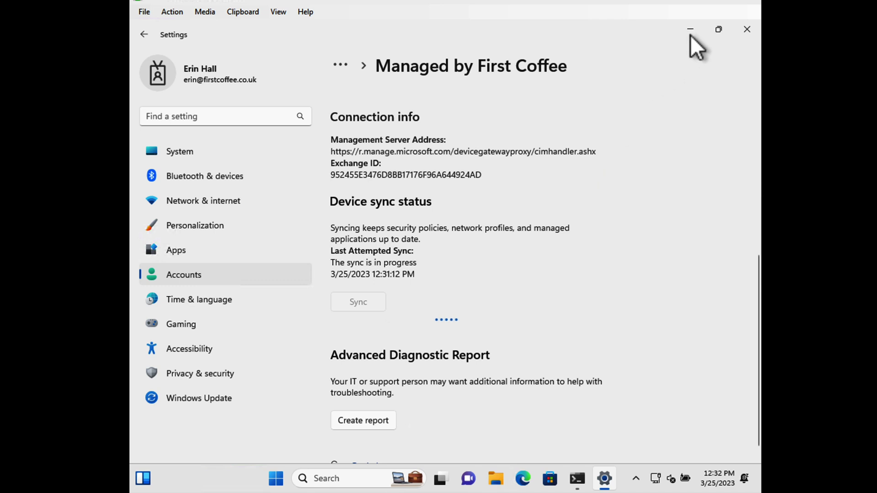
- On the virtual machine, minimize Settings and run 7-Zip File Manager from the desktop with elevated access
left_click(691, 31)
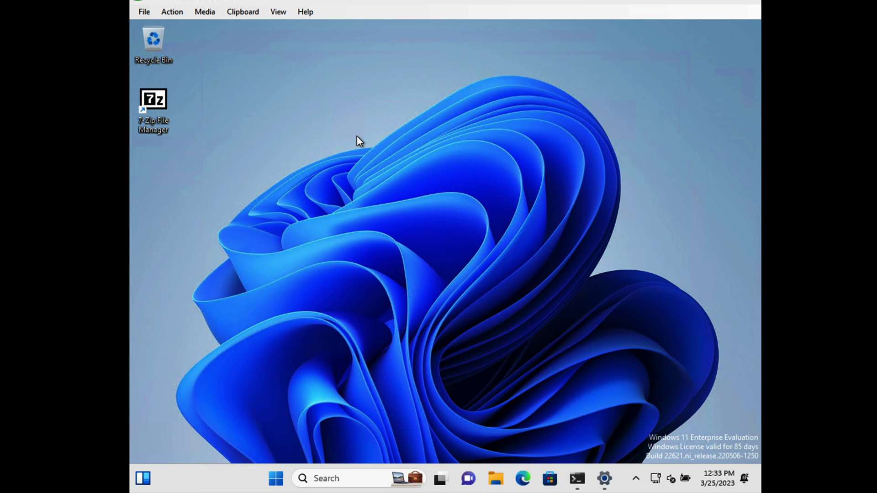
right_click(142, 104)
left_click(227, 309)
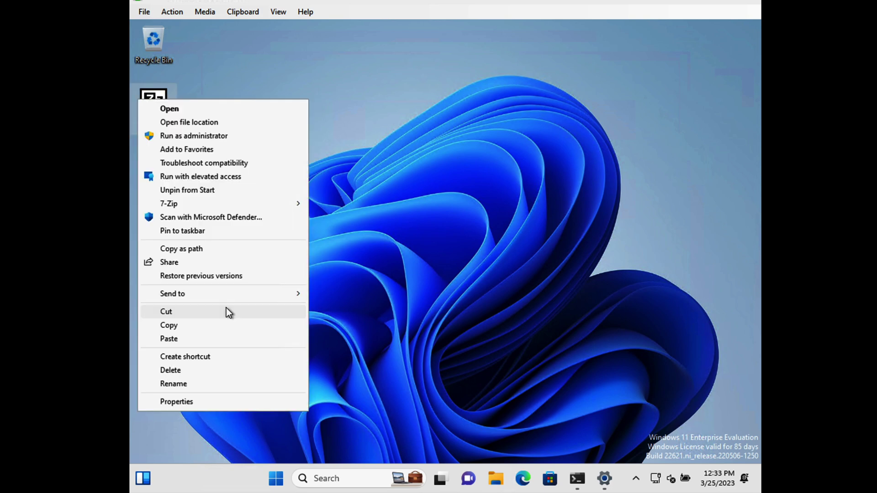
left_click(247, 175)
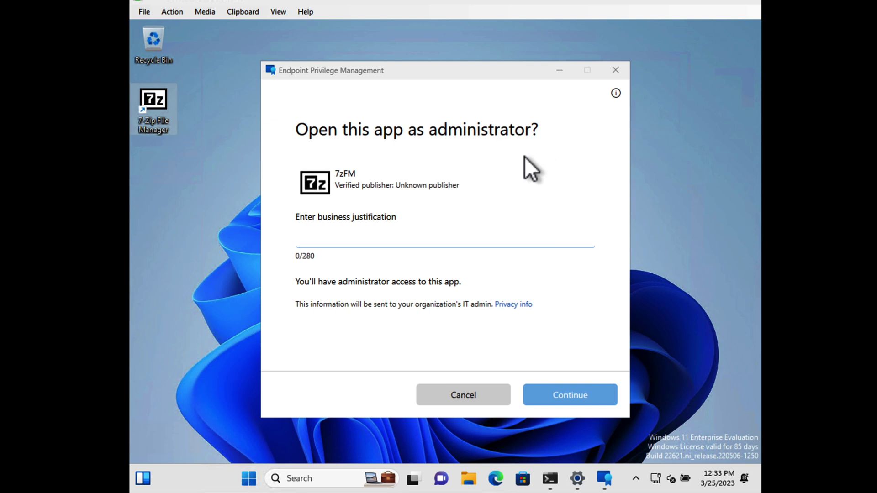
- Enter the business justification "To encrypt some files from C:\ drive." and continue opening the app as administrator
left_click(383, 242)
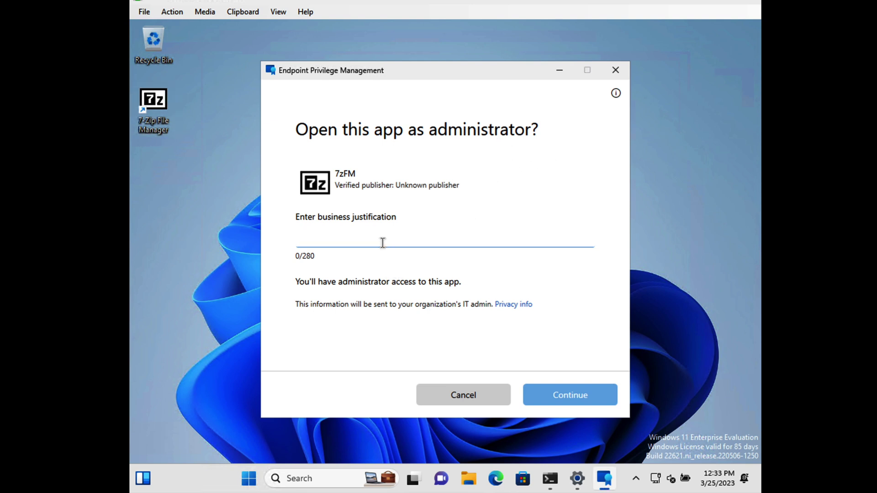
type("To encry")
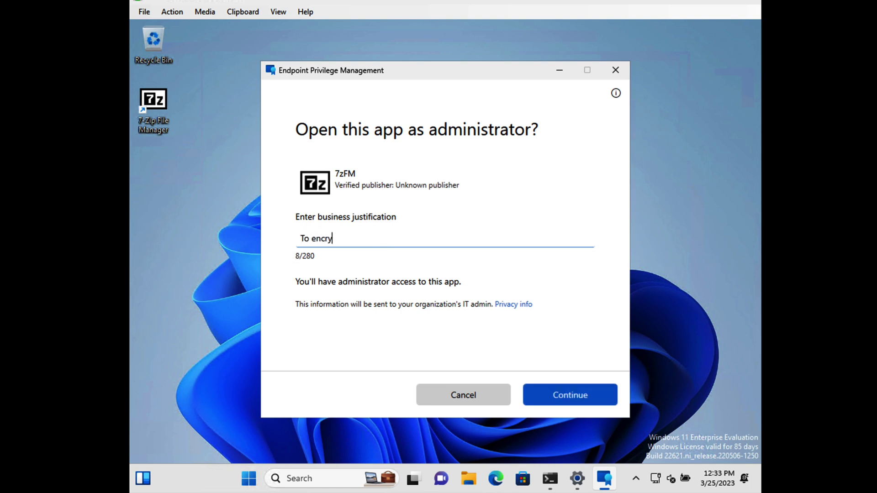
type("pt some fi")
key("BackSpace")
key("BackSpace")
type("files ")
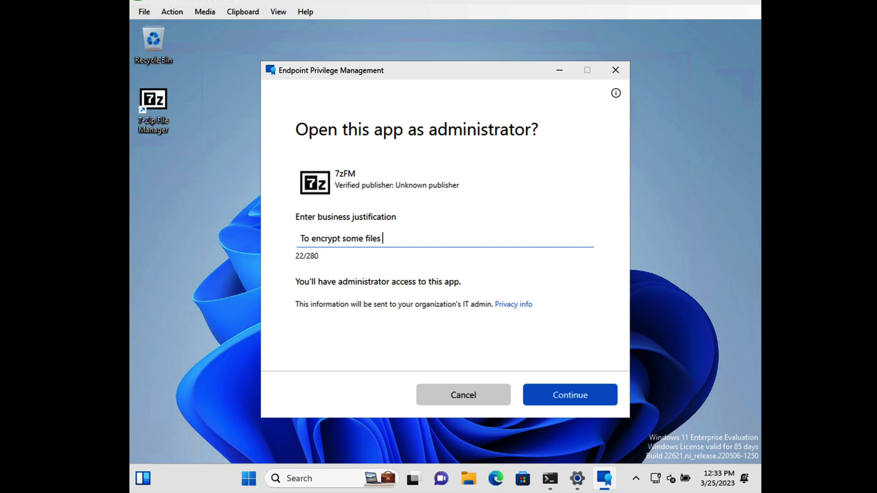
type("from C:\\ drive.")
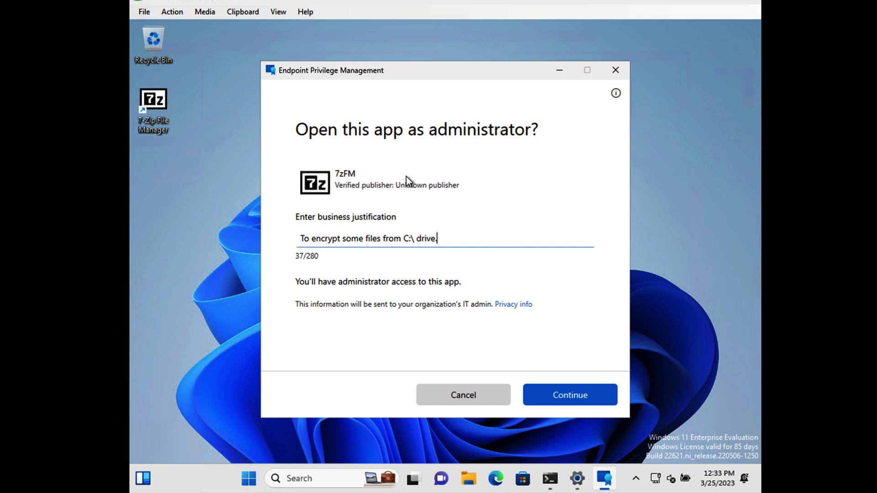
left_click(568, 398)
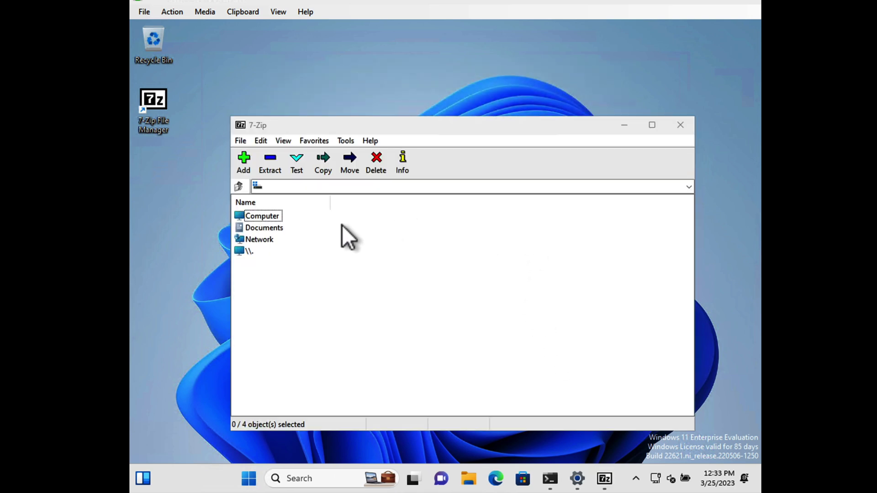
- Browse in 7-Zip to C:\Users\Administrator and examine the folder's contents
double_click(273, 219)
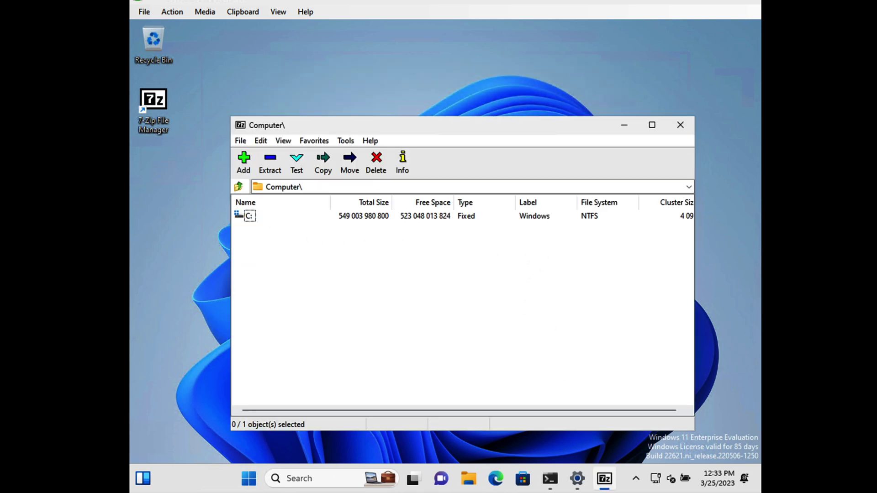
double_click(253, 219)
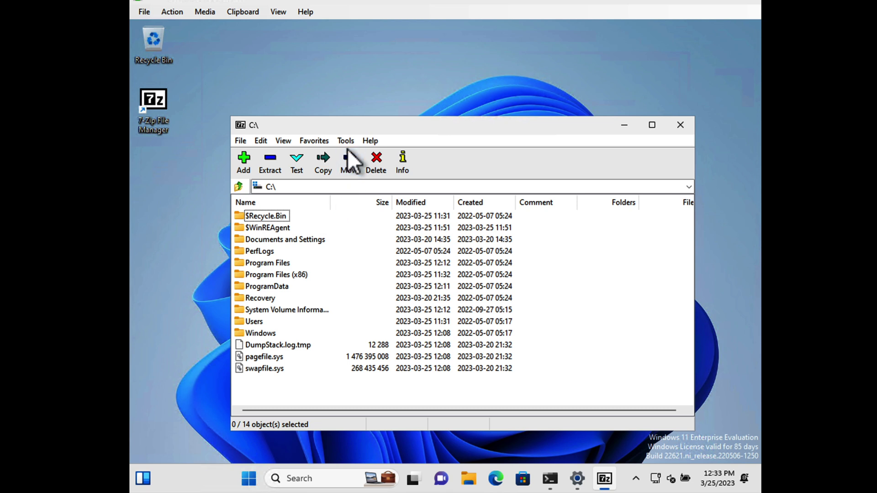
double_click(260, 323)
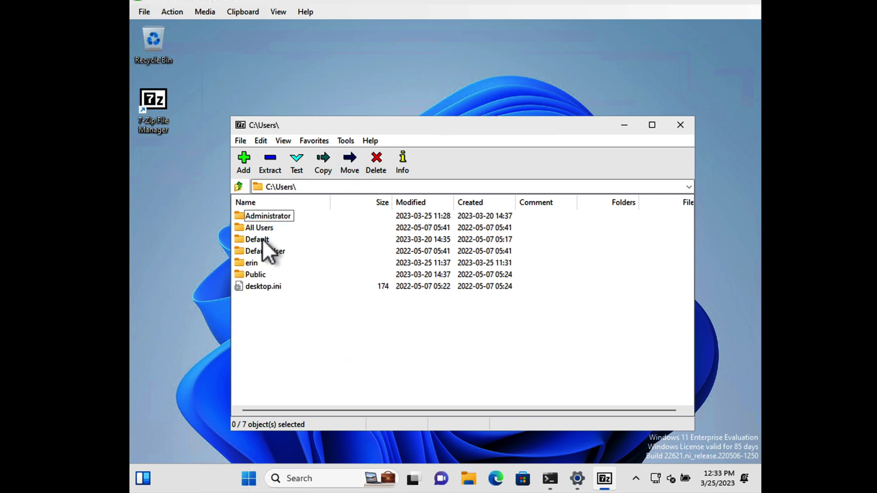
double_click(274, 216)
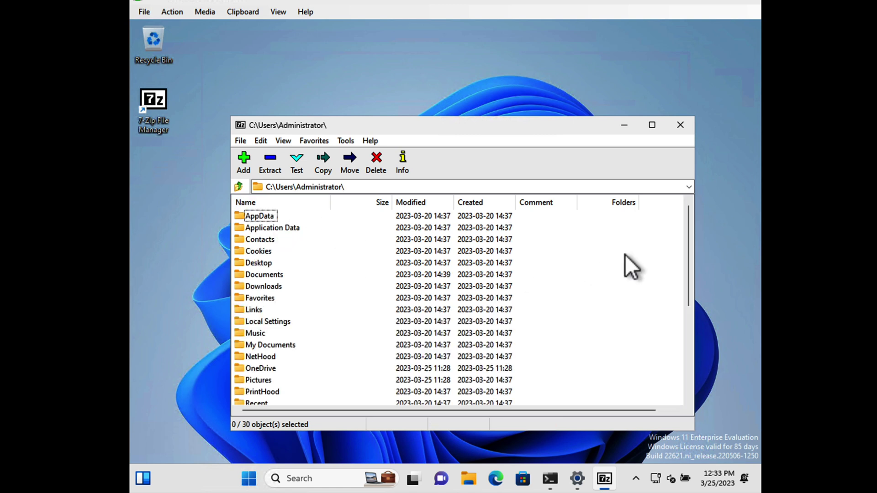
left_click_drag(689, 234, 689, 294)
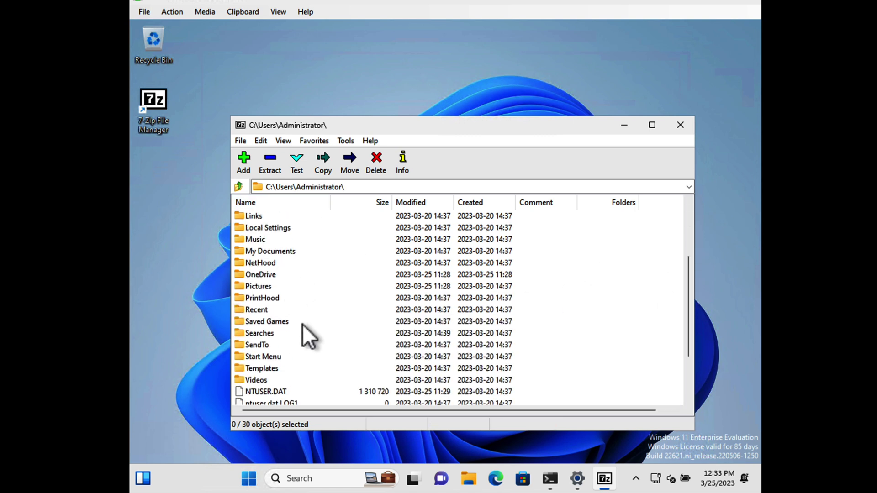
scroll(303, 324, "down", 2)
scroll(361, 339, "up", 5)
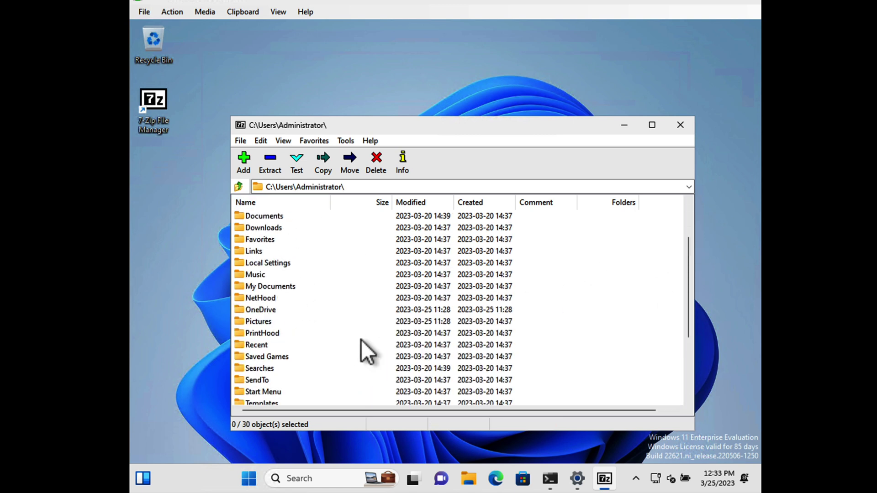